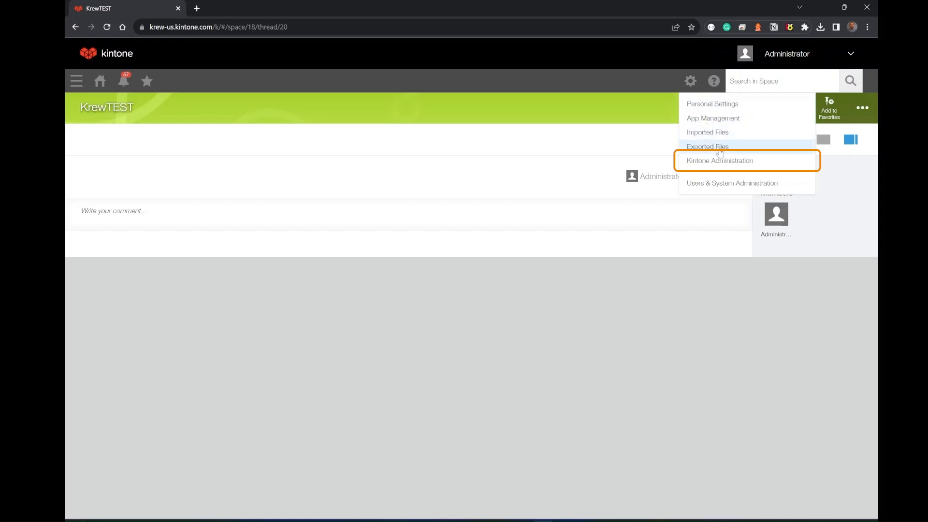
View the plug-in list and the plug-in import dialog in Kintone Administration, and leave without importing a file.
{"action": "left_click", "coordinate": [721, 161]}
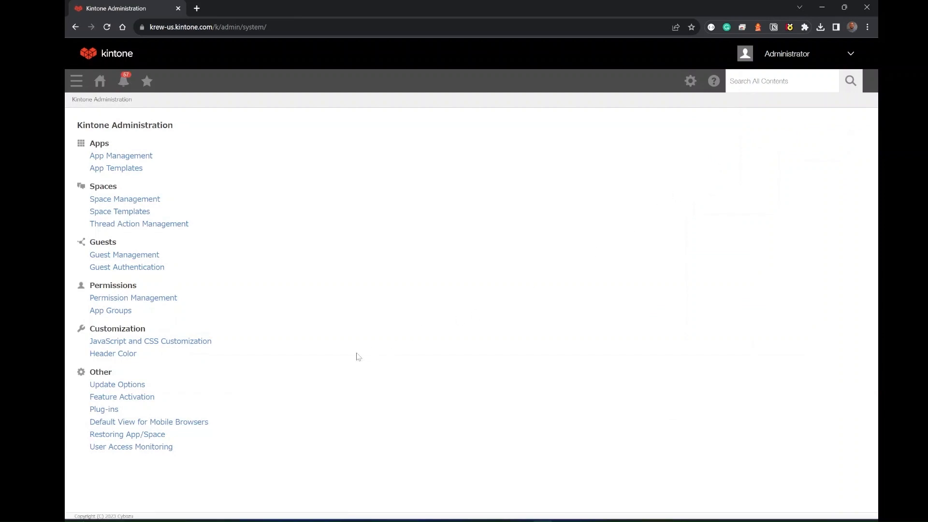
{"action": "left_click", "coordinate": [107, 413]}
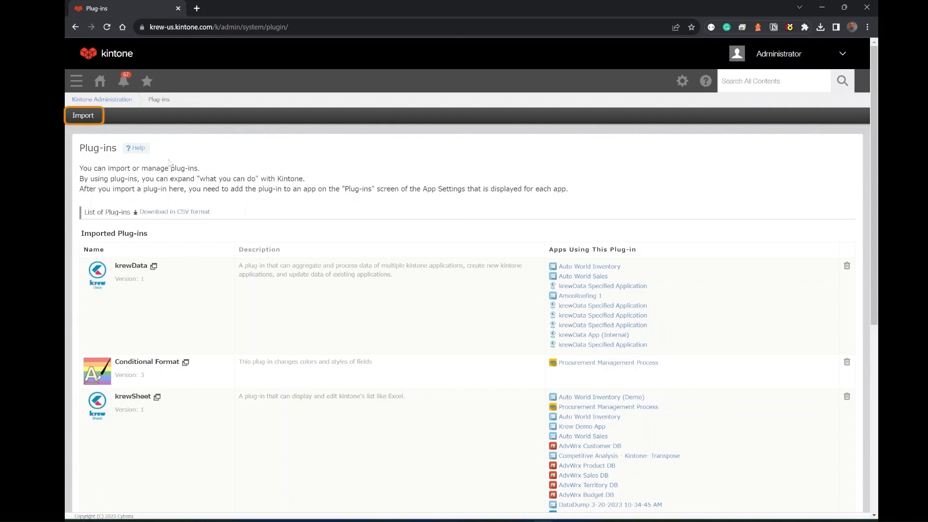
{"action": "left_click", "coordinate": [83, 116]}
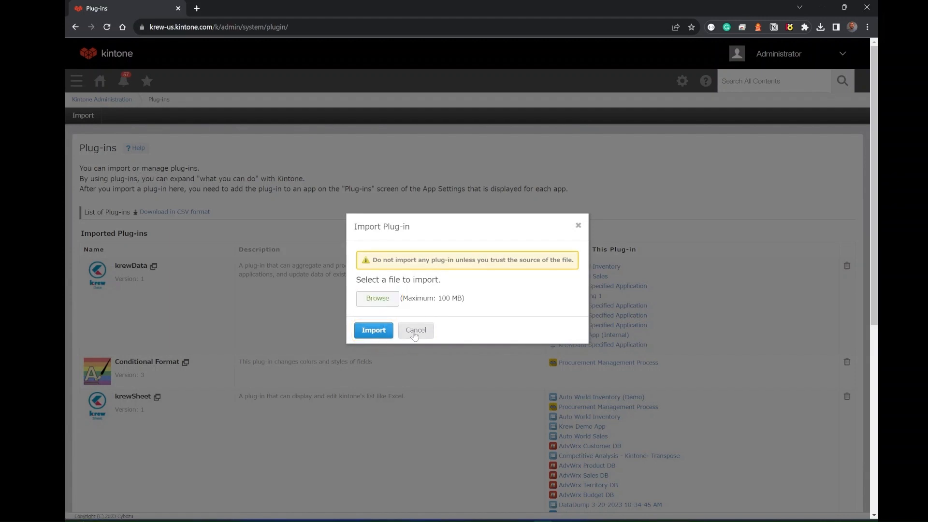
{"action": "left_click", "coordinate": [414, 333]}
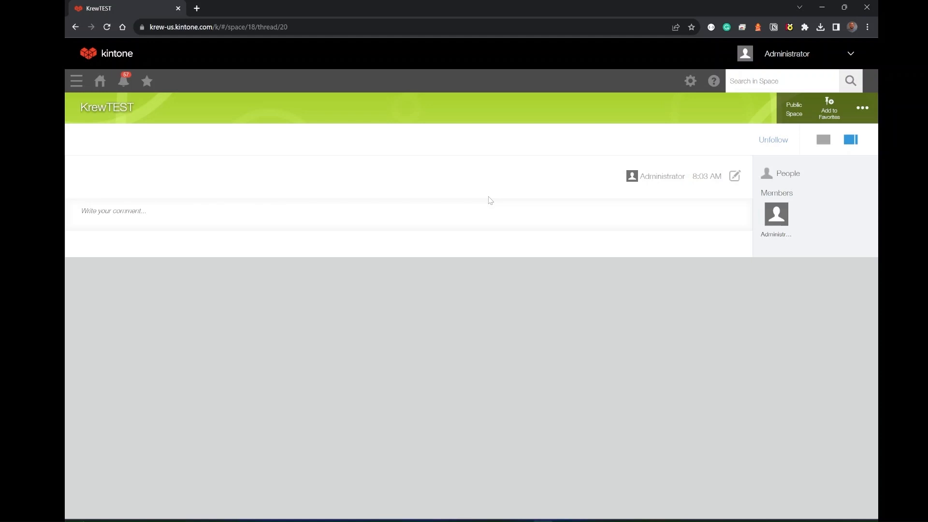
Create an app in the KrewTEST space from the template file krewData Specified Application.zip and dismiss the notice.
{"action": "left_click", "coordinate": [863, 111]}
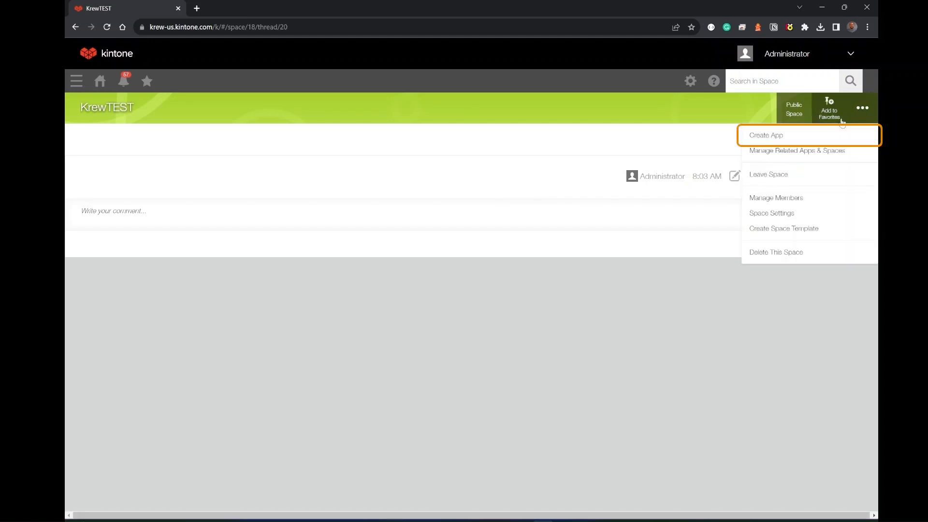
{"action": "left_click", "coordinate": [817, 138]}
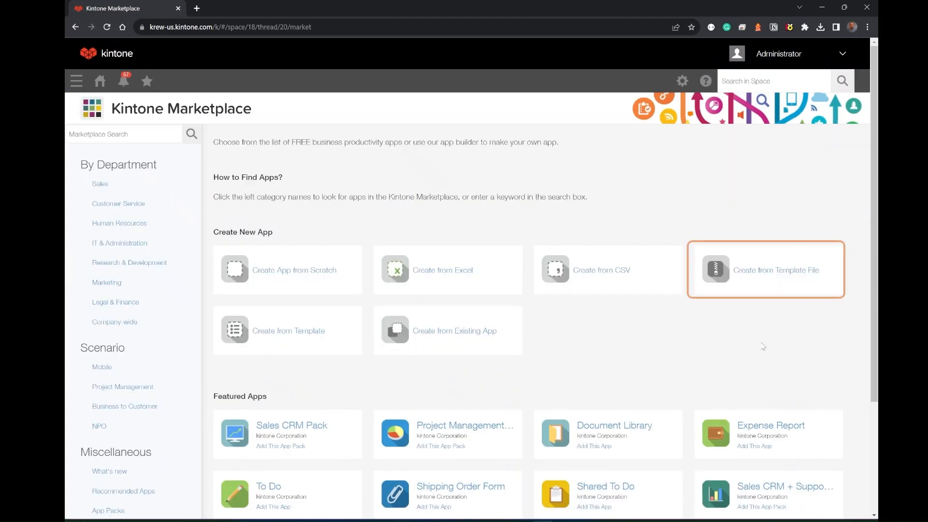
{"action": "left_click", "coordinate": [781, 276]}
{"action": "left_click", "coordinate": [328, 314]}
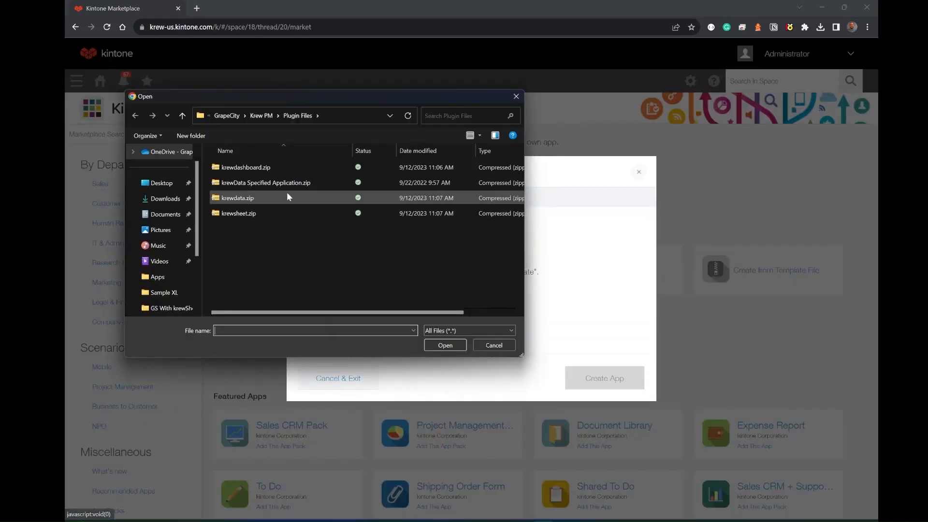
{"action": "left_click", "coordinate": [283, 183]}
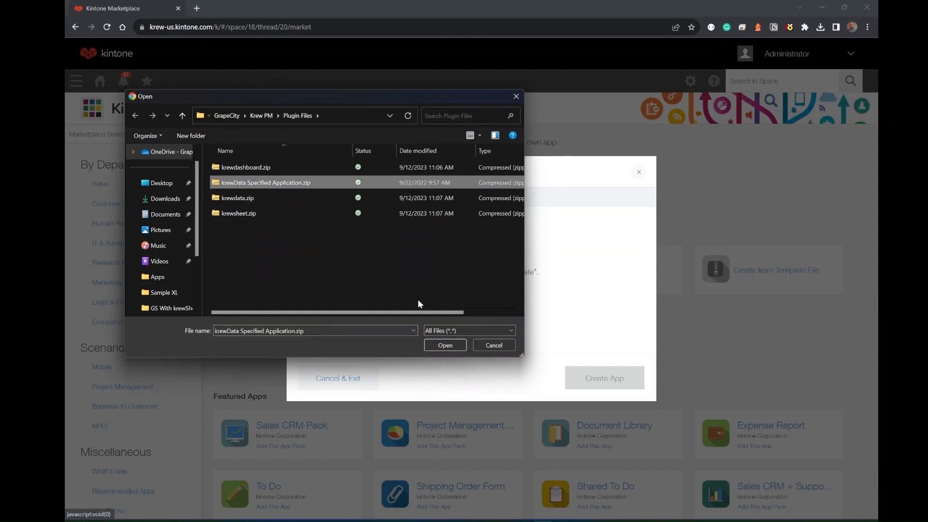
{"action": "left_click", "coordinate": [445, 345]}
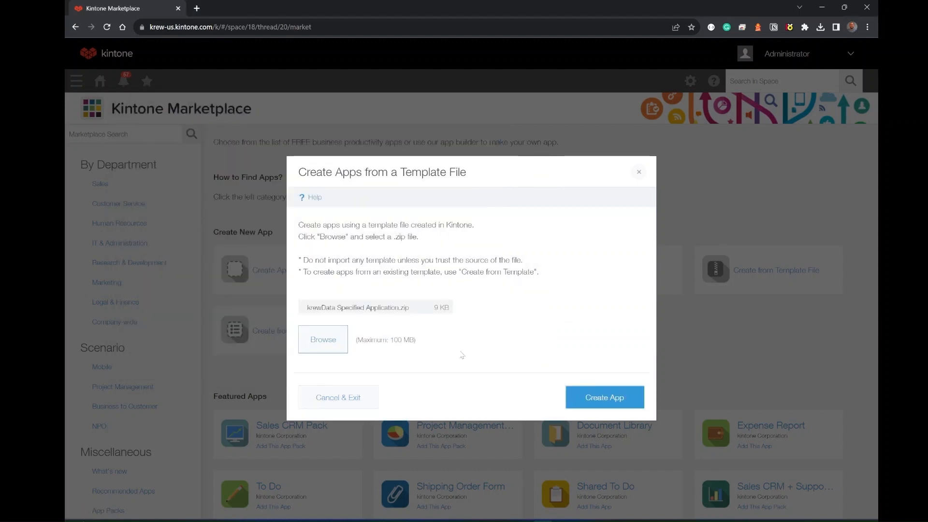
{"action": "left_click", "coordinate": [600, 401]}
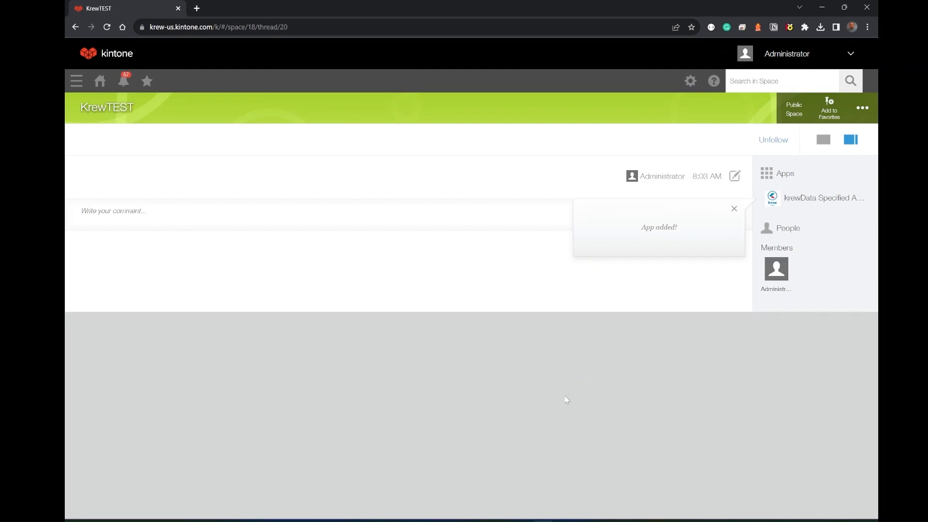
{"action": "left_click", "coordinate": [734, 209]}
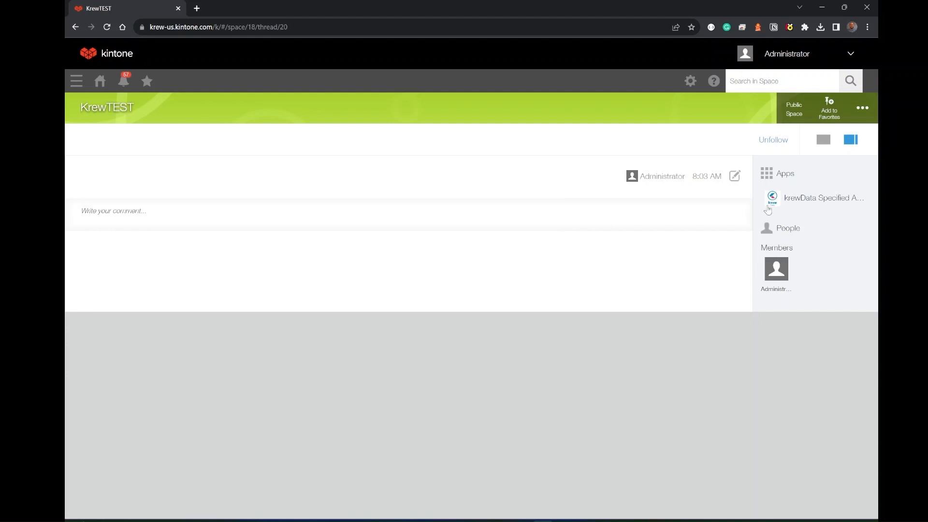
Add the krewData plug-in to the krewData Specified Application app.
{"action": "left_click", "coordinate": [822, 201]}
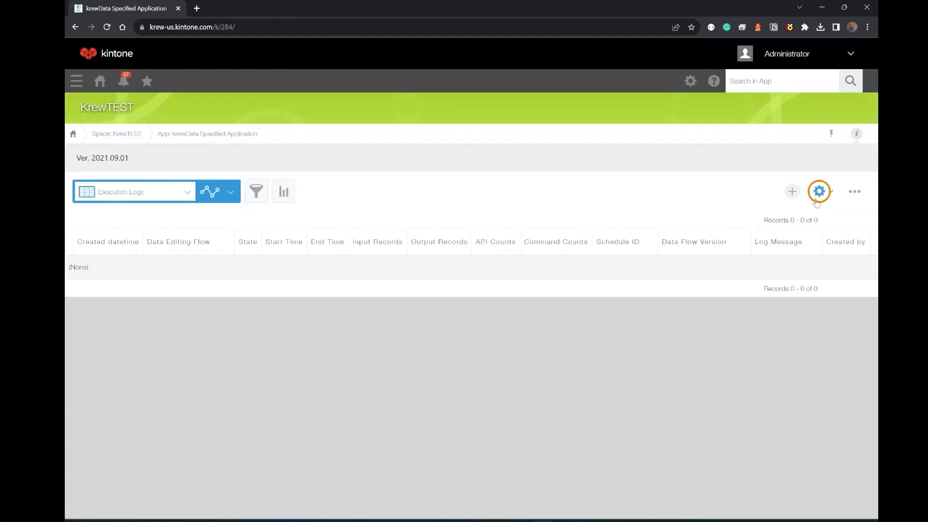
{"action": "left_click", "coordinate": [819, 192]}
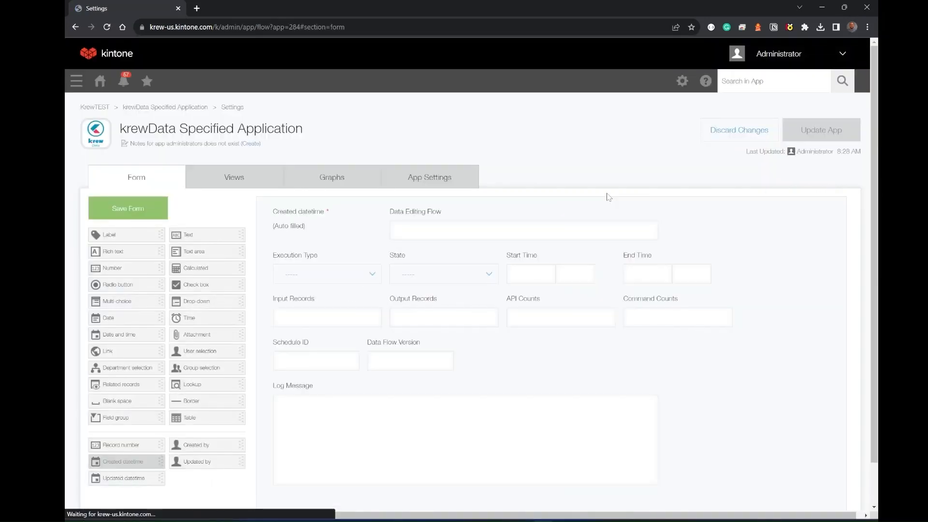
{"action": "left_click", "coordinate": [433, 178]}
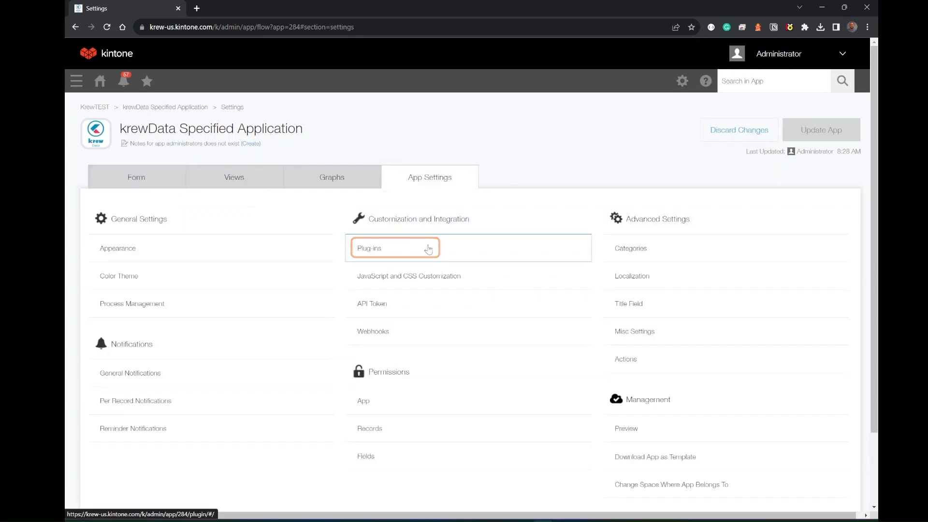
{"action": "left_click", "coordinate": [428, 249]}
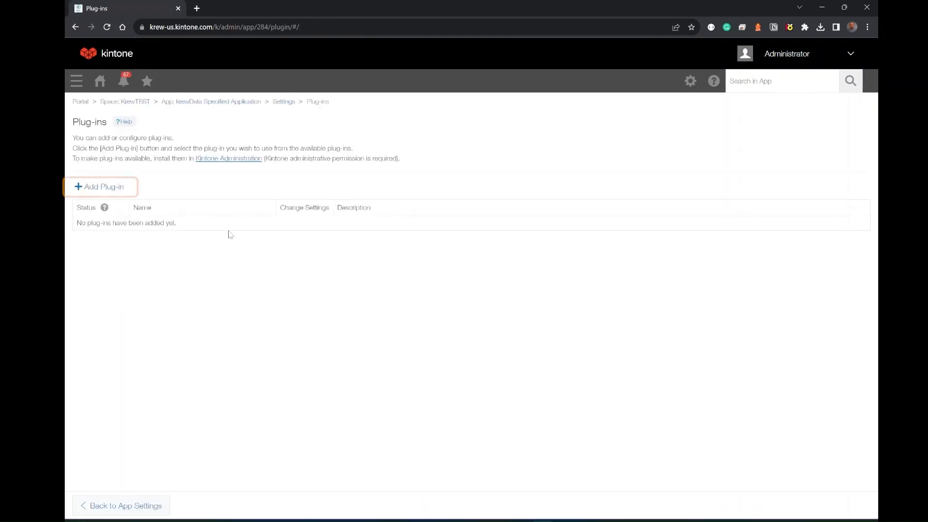
{"action": "left_click", "coordinate": [107, 189]}
{"action": "left_click", "coordinate": [82, 173]}
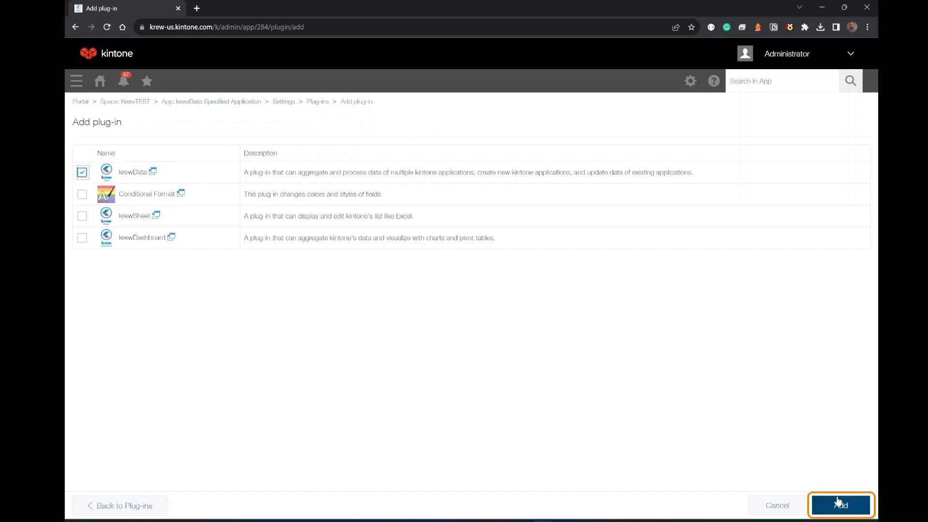
{"action": "left_click", "coordinate": [841, 506]}
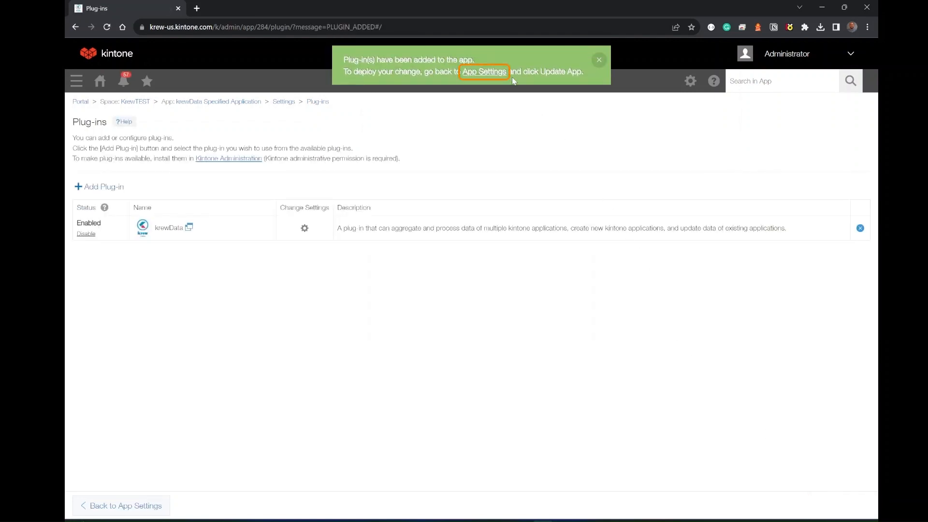
Return to the app's settings and update the app to apply the plug-in change.
{"action": "left_click", "coordinate": [496, 75]}
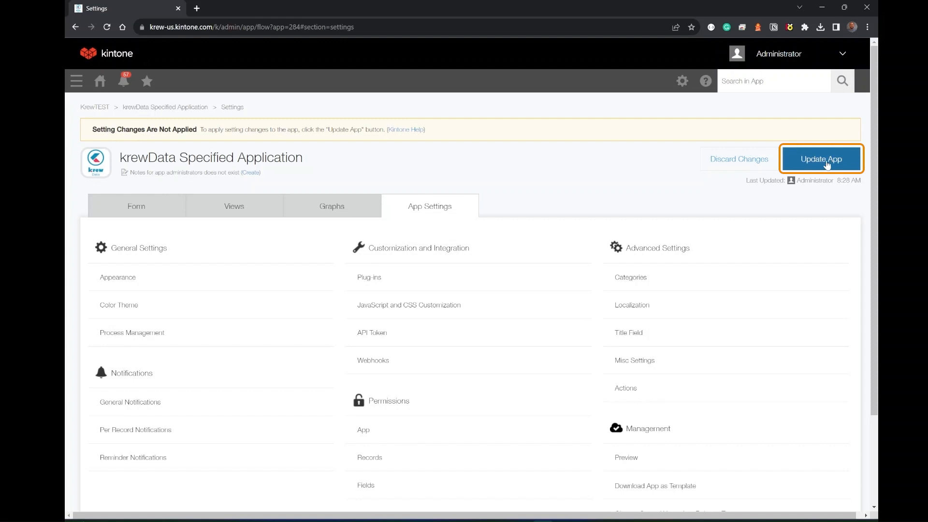
{"action": "left_click", "coordinate": [825, 164]}
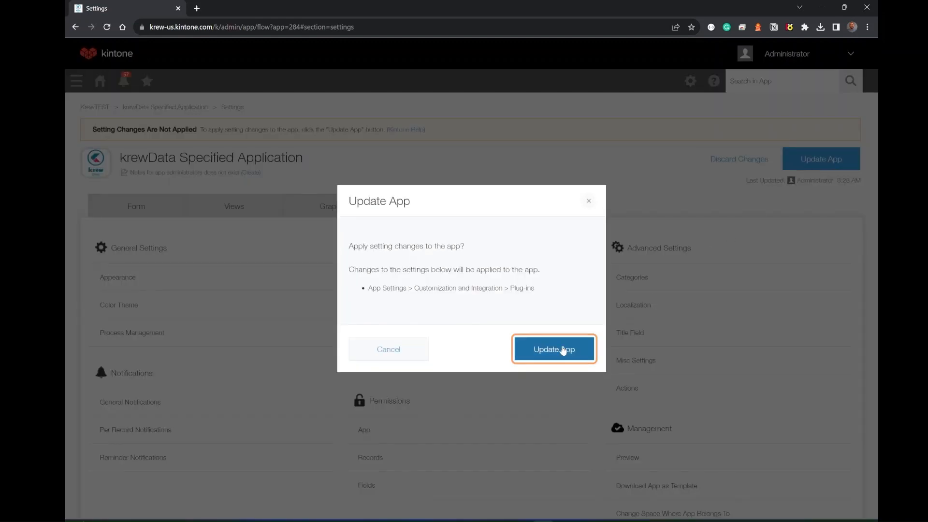
{"action": "left_click", "coordinate": [562, 350]}
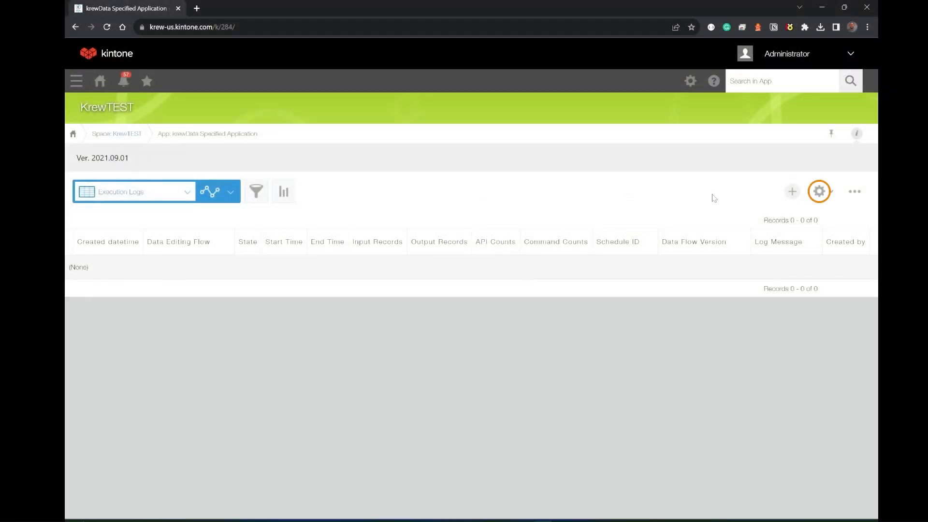
Open the krewData plug-in's configuration in the app settings and enter the Real Time Execution licence key.
{"action": "left_click", "coordinate": [819, 192]}
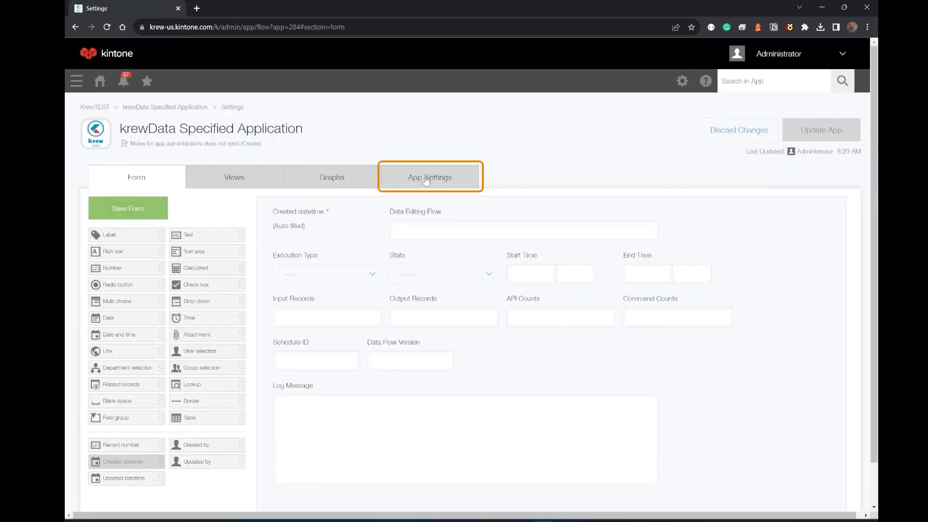
{"action": "left_click", "coordinate": [425, 179]}
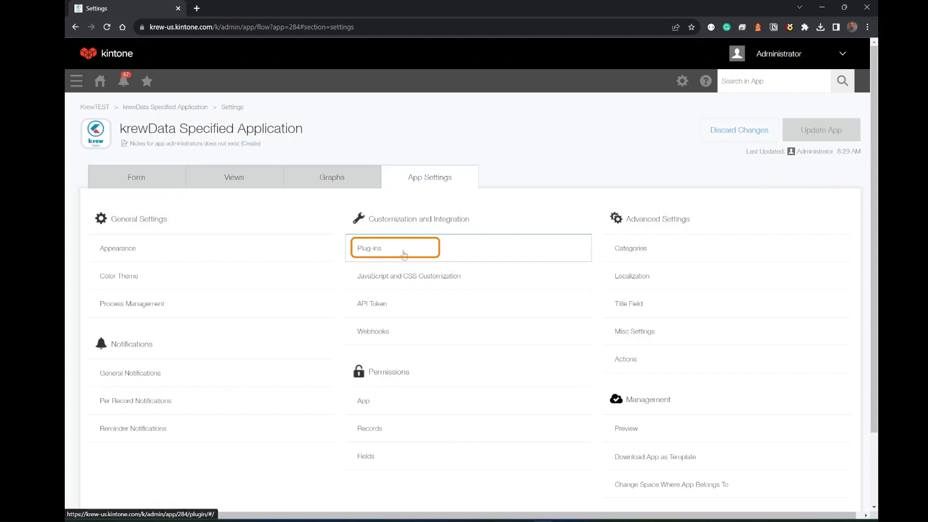
{"action": "left_click", "coordinate": [405, 254]}
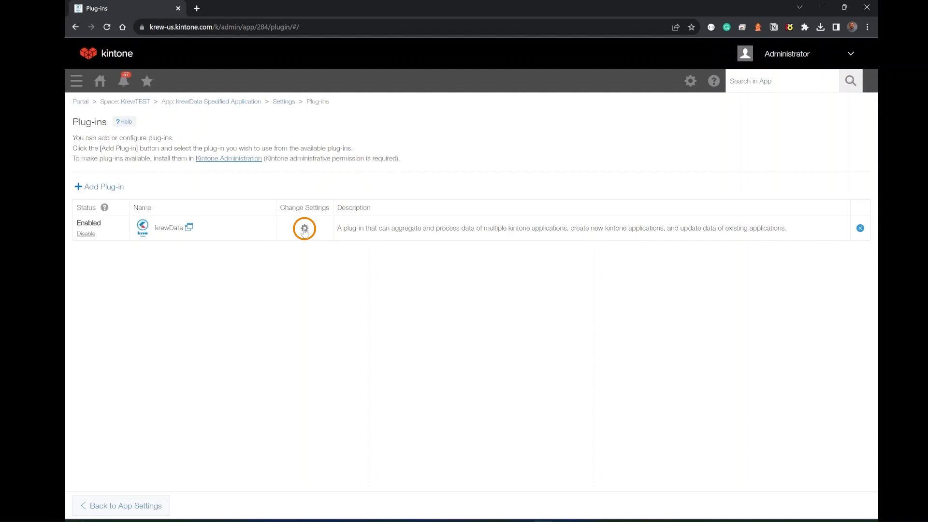
{"action": "left_click", "coordinate": [305, 228]}
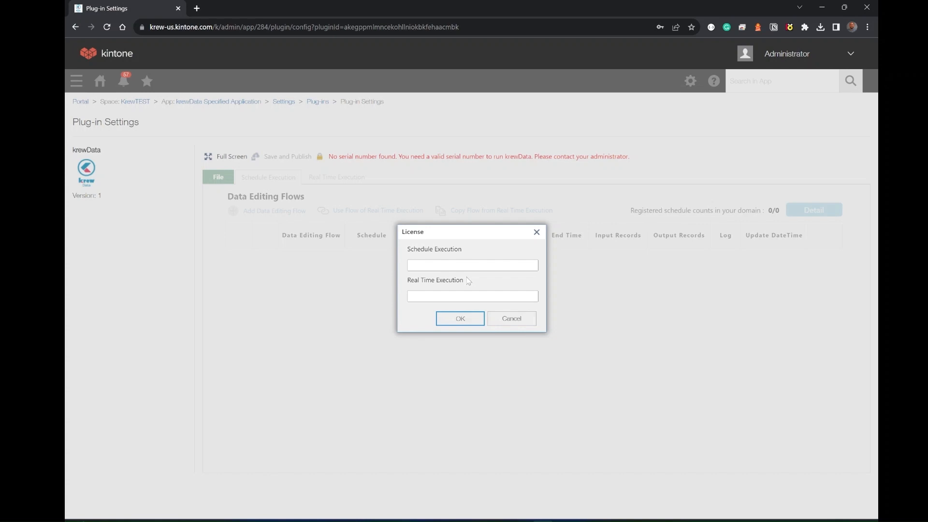
{"action": "left_click", "coordinate": [471, 296]}
{"action": "key", "text": "ctrl+v"}
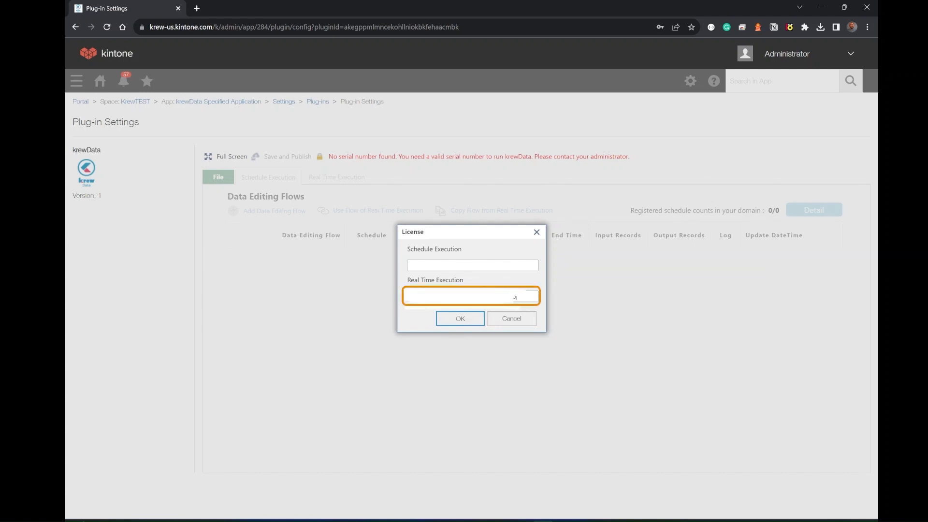
{"action": "left_click", "coordinate": [467, 320]}
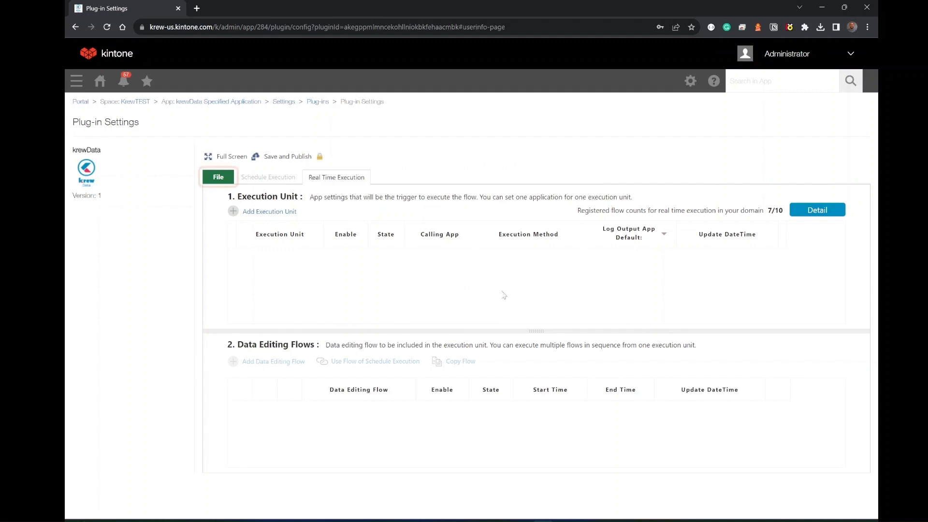
Open krewData's User Information settings and check the kintone account used for real time execution.
{"action": "left_click", "coordinate": [219, 177]}
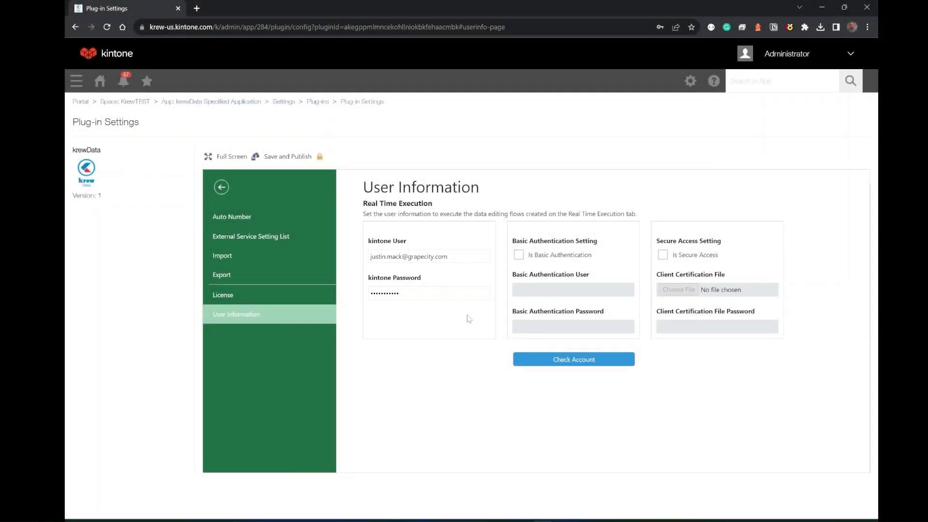
{"action": "left_click", "coordinate": [582, 360]}
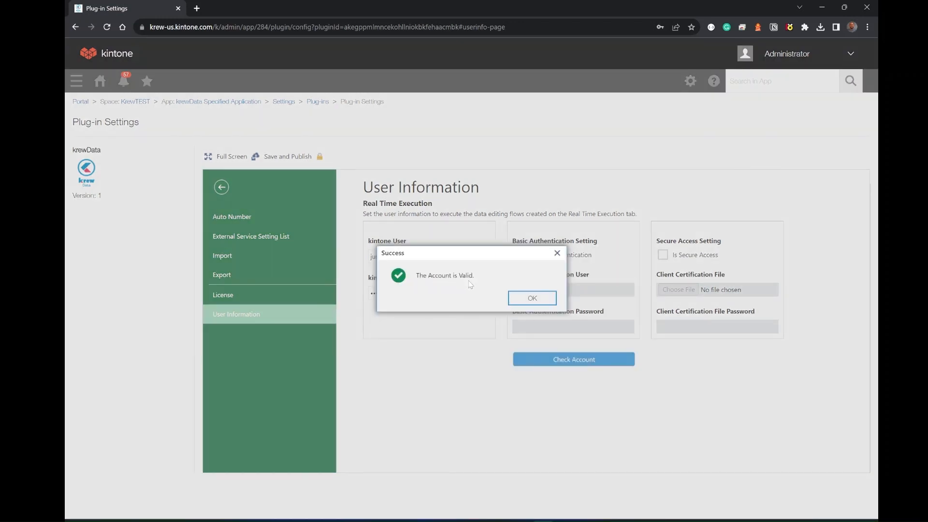
{"action": "left_click", "coordinate": [537, 300]}
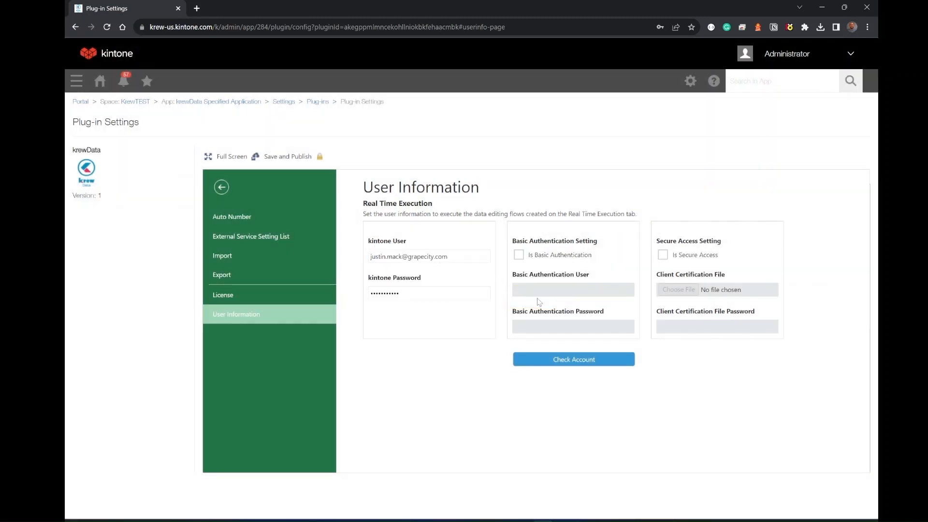